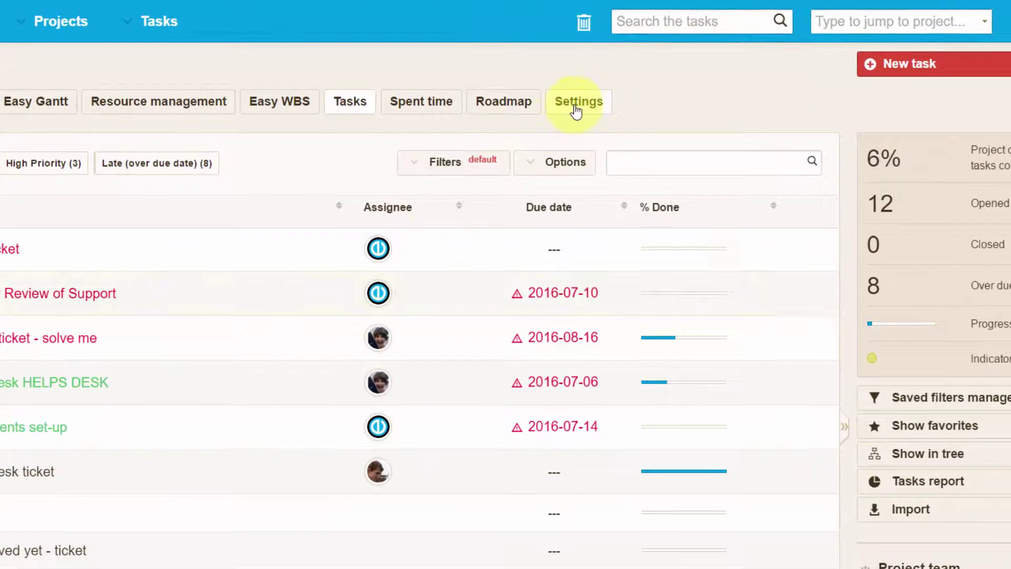
In the project's Modules settings, enable Easy scrum board and Easy kanban board, then save.
{"action": "left_click", "coordinate": [575, 106]}
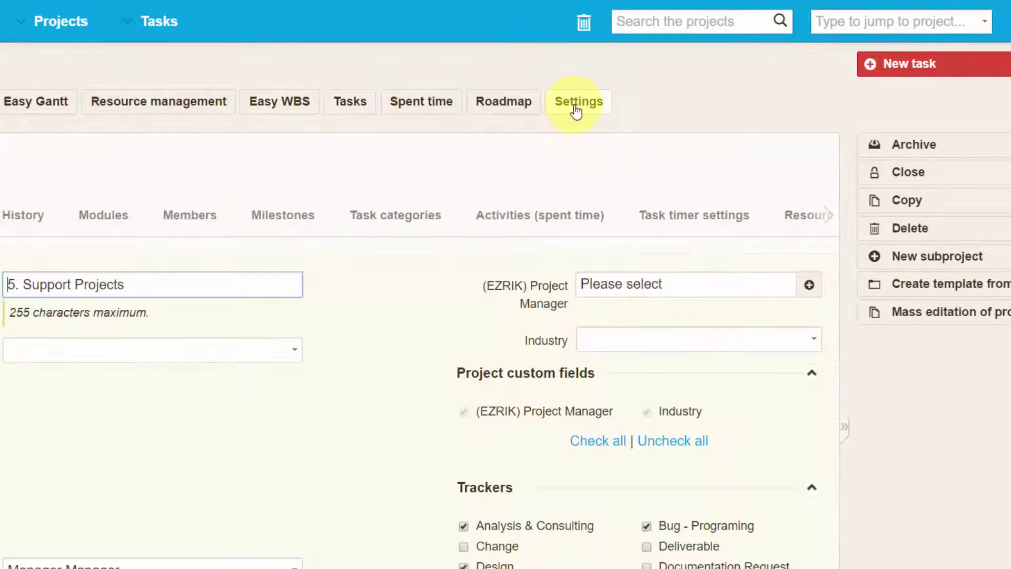
{"action": "left_click", "coordinate": [104, 216]}
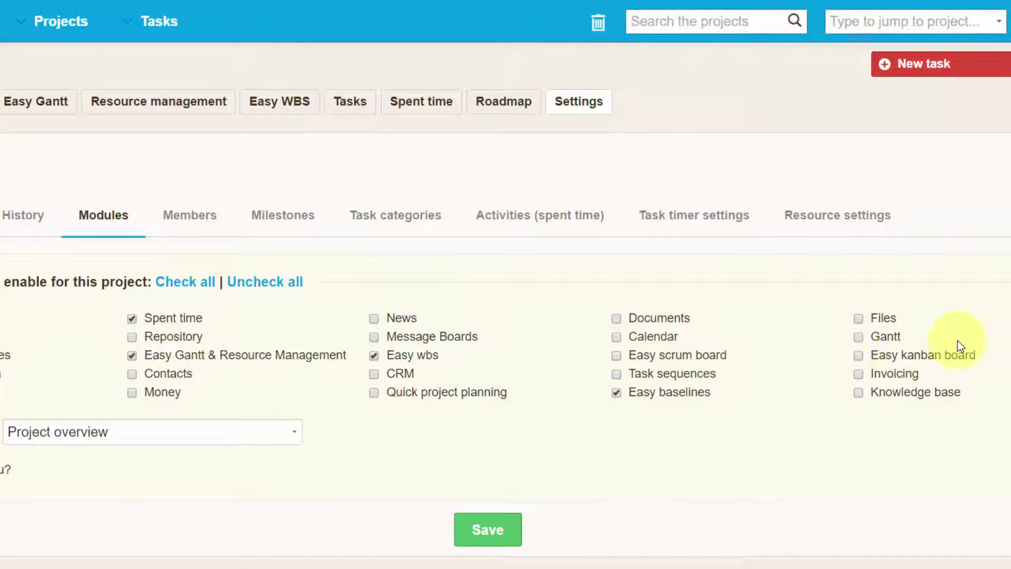
{"action": "left_click", "coordinate": [616, 355]}
{"action": "left_click", "coordinate": [489, 529]}
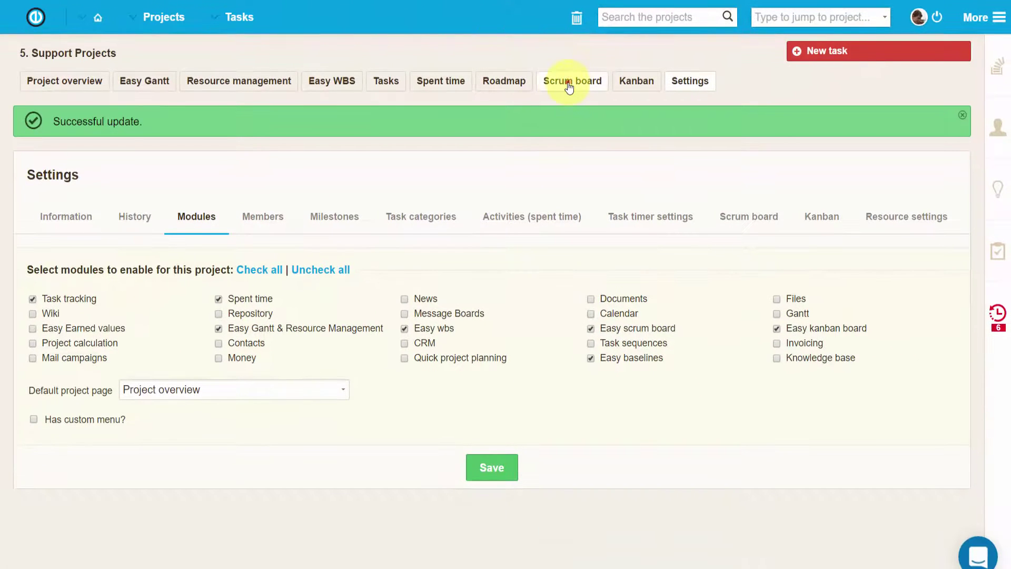
On the scrum board, move #740 to Done, #460 and #409 to Realization, and #575 to backlog.
{"action": "left_click", "coordinate": [569, 84]}
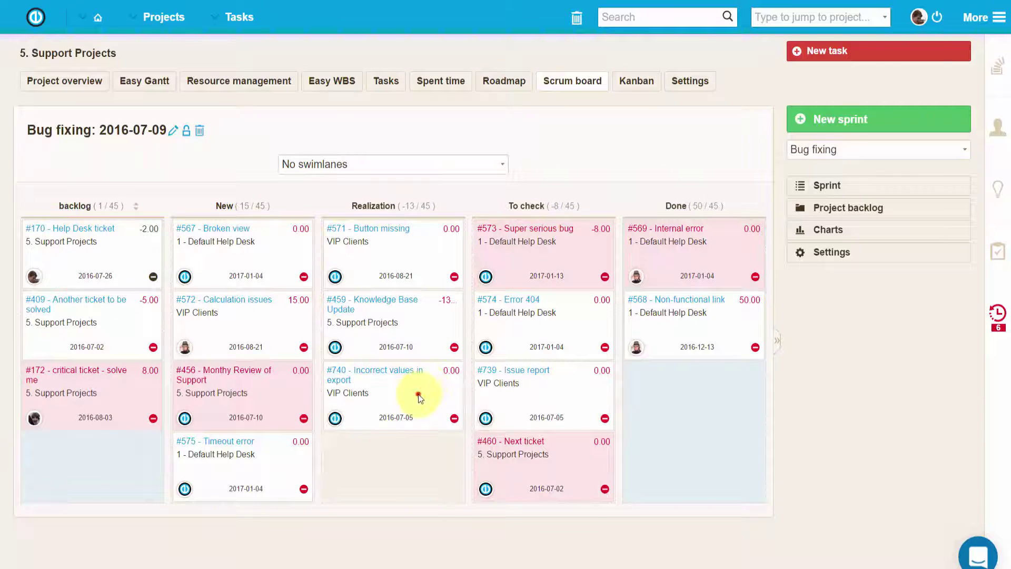
{"action": "left_click_drag", "start_coordinate": [417, 397], "coordinate": [638, 387]}
{"action": "left_click_drag", "start_coordinate": [564, 453], "coordinate": [358, 387]}
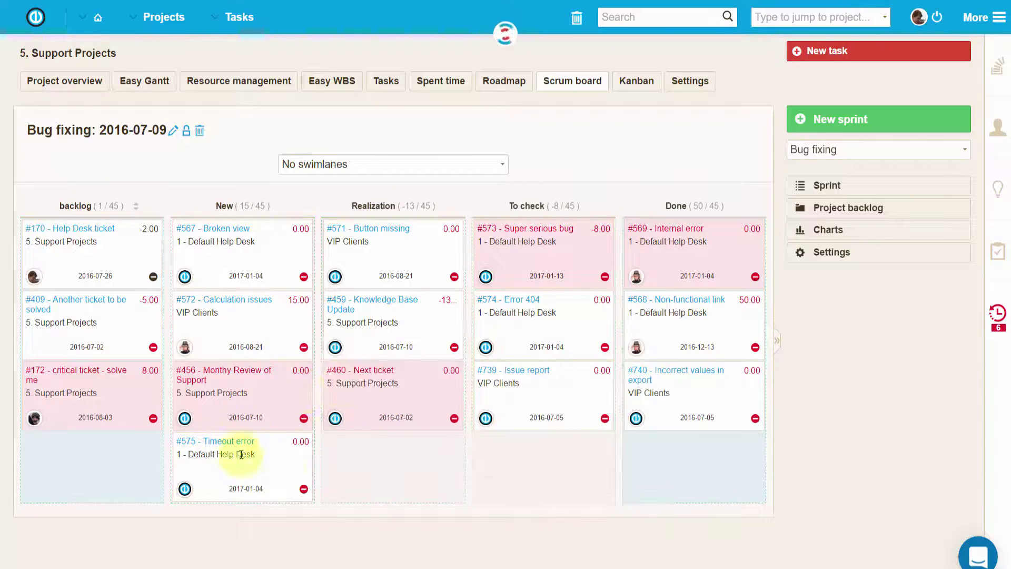
{"action": "left_click_drag", "start_coordinate": [243, 451], "coordinate": [55, 419]}
{"action": "left_click_drag", "start_coordinate": [58, 326], "coordinate": [338, 422]}
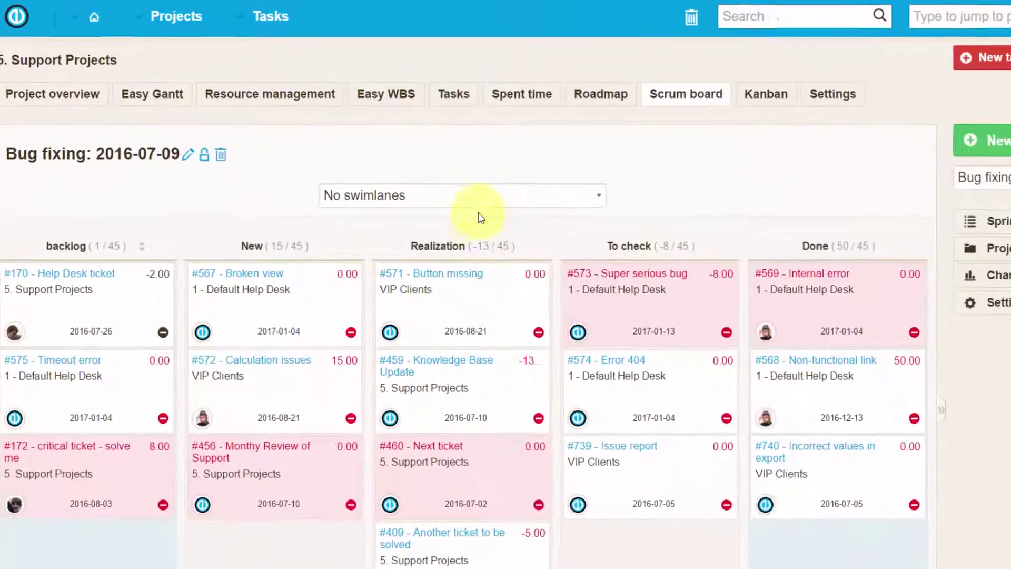
Group the board into Assignee swimlanes and move #459, #170 and #172 into To check.
{"action": "left_click", "coordinate": [406, 164]}
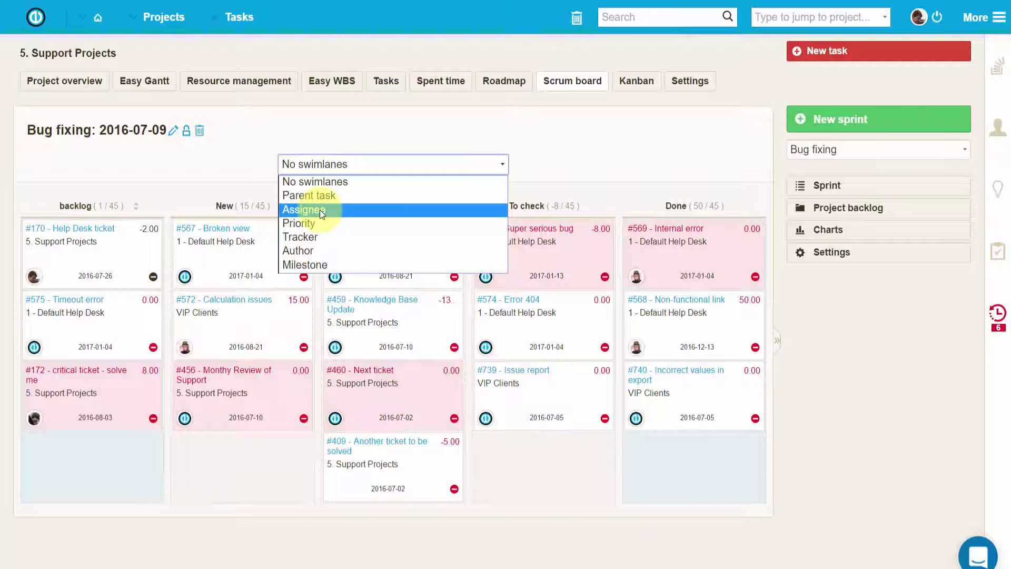
{"action": "left_click", "coordinate": [321, 210]}
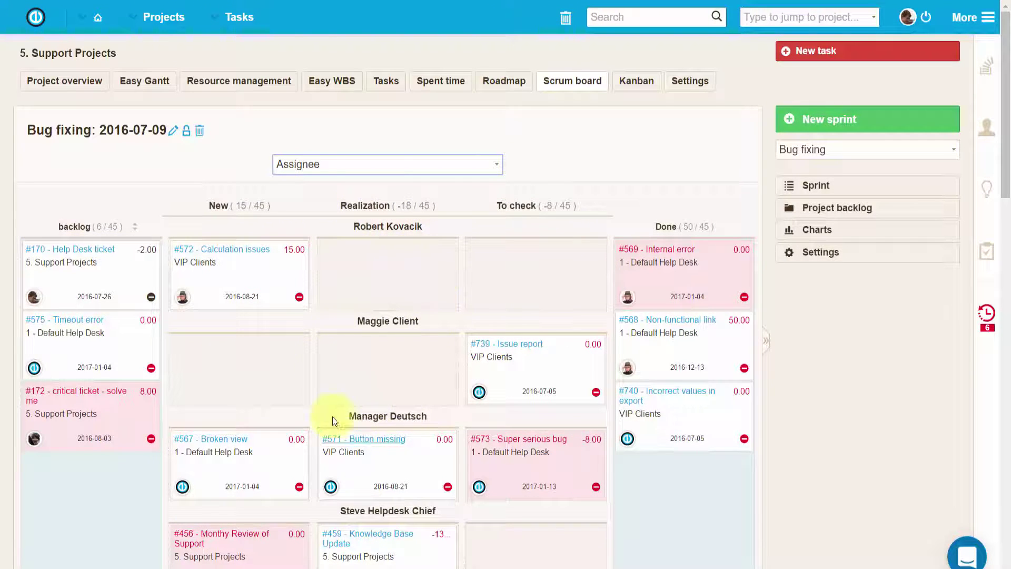
{"action": "left_click_drag", "start_coordinate": [279, 271], "coordinate": [343, 350]}
{"action": "scroll", "coordinate": [423, 355], "scroll_direction": "down", "scroll_amount": 3}
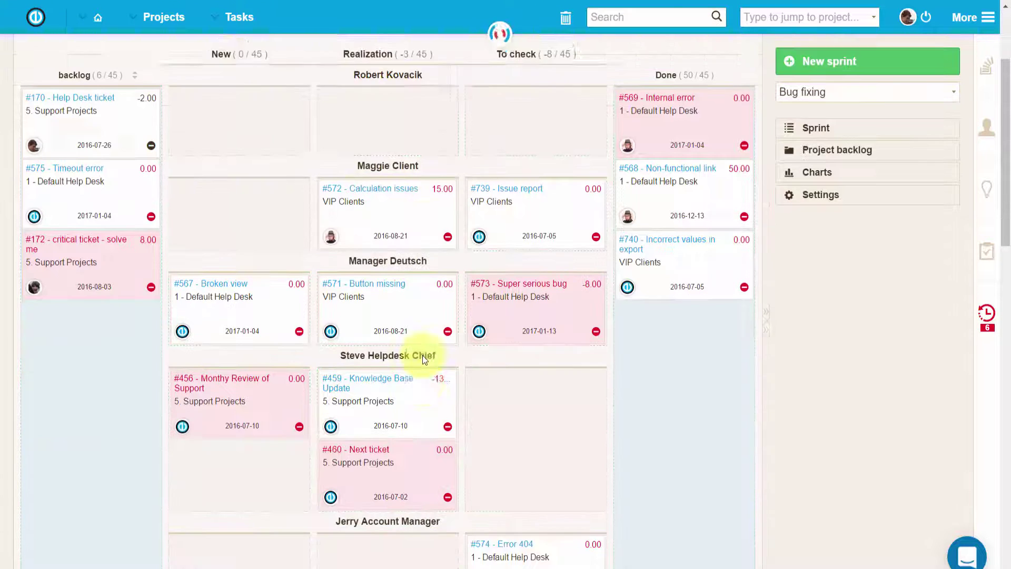
{"action": "left_click_drag", "start_coordinate": [433, 374], "coordinate": [469, 353]}
{"action": "left_click_drag", "start_coordinate": [576, 285], "coordinate": [169, 74]}
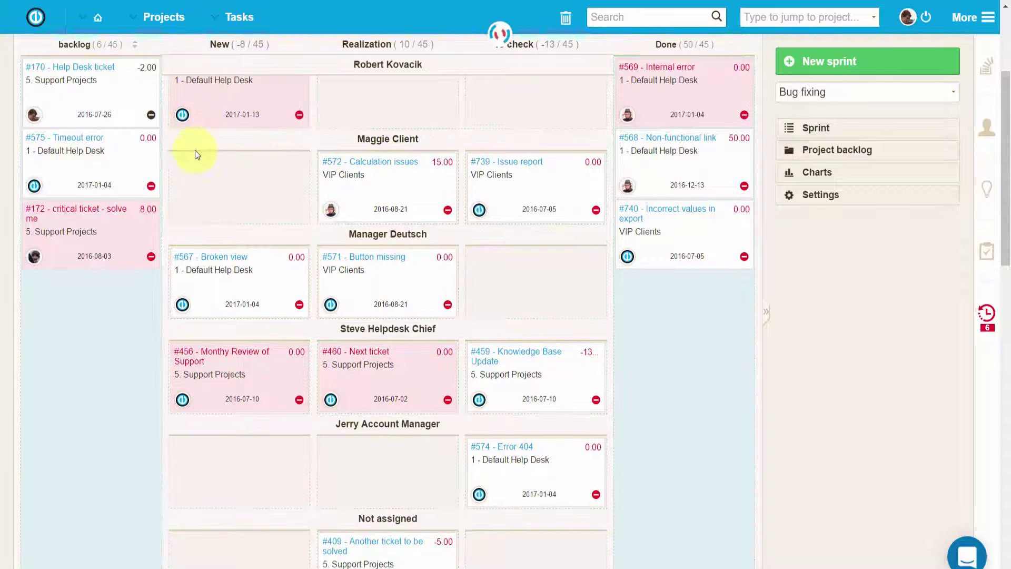
{"action": "scroll", "coordinate": [194, 153], "scroll_direction": "up", "scroll_amount": 3}
{"action": "left_click_drag", "start_coordinate": [138, 277], "coordinate": [479, 246]}
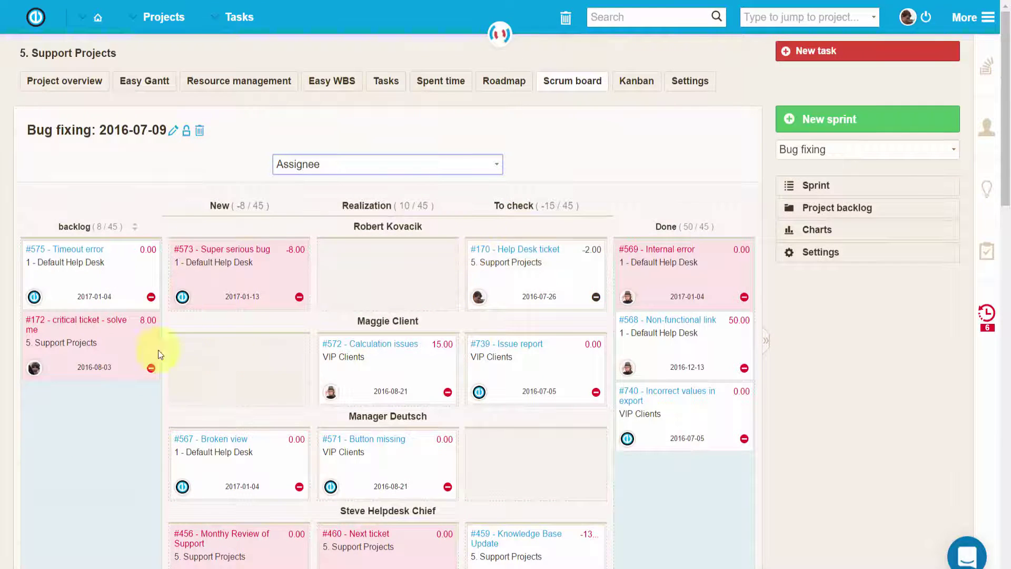
{"action": "left_click_drag", "start_coordinate": [158, 350], "coordinate": [478, 442]}
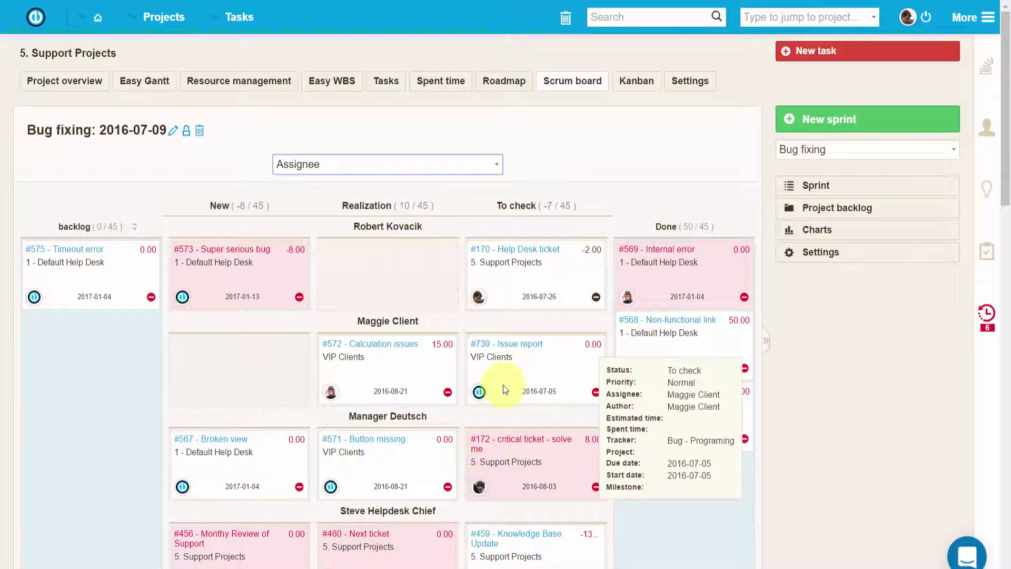
Multi-select and move #170, #572 and #573 into Done, then #571 and #460 into New.
{"action": "left_click", "coordinate": [272, 269]}
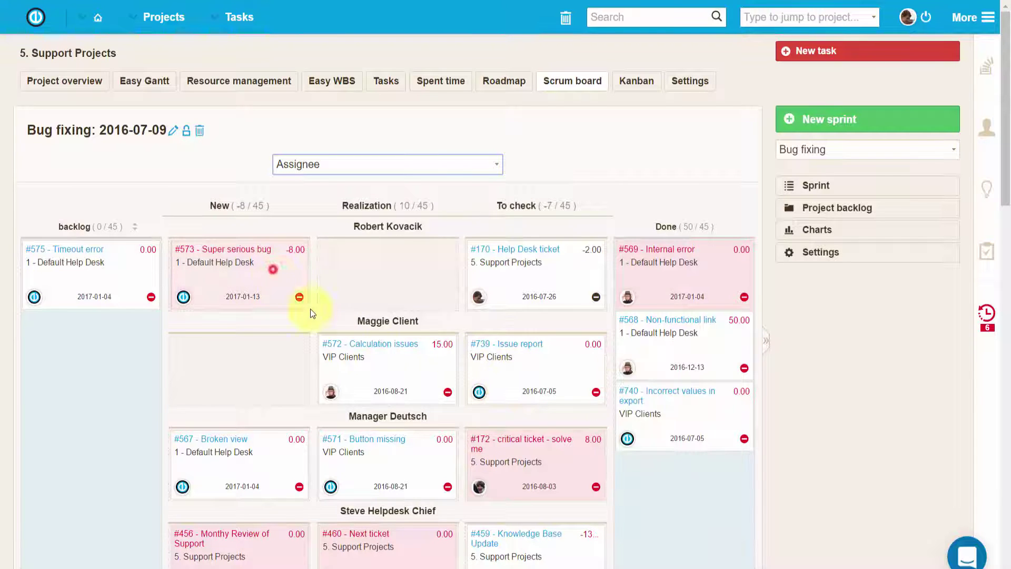
{"action": "left_click", "coordinate": [425, 370]}
{"action": "left_click_drag", "start_coordinate": [553, 271], "coordinate": [626, 481]}
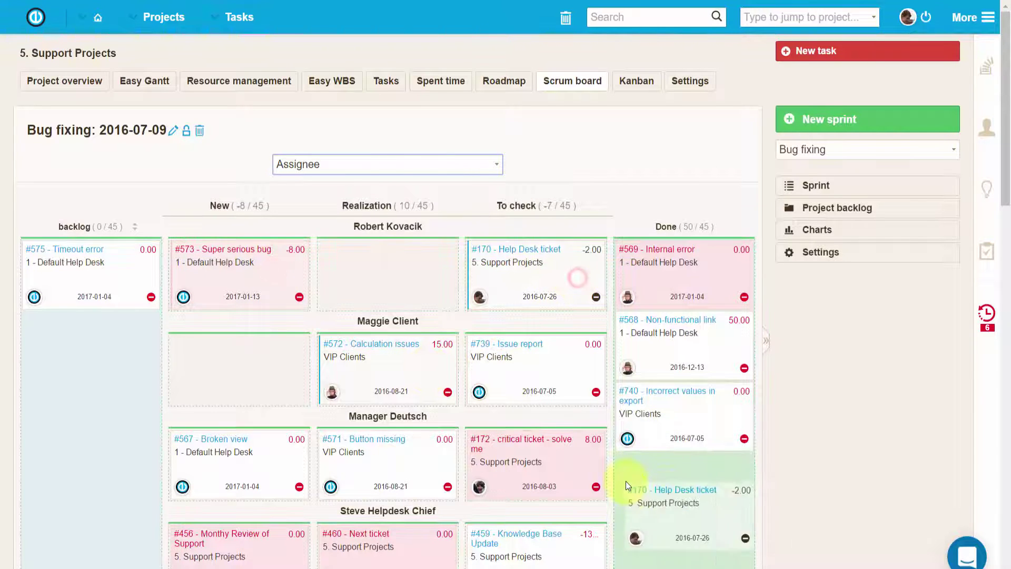
{"action": "scroll", "coordinate": [495, 322], "scroll_direction": "down", "scroll_amount": 3}
{"action": "left_click", "coordinate": [424, 271]}
{"action": "left_click", "coordinate": [425, 375]}
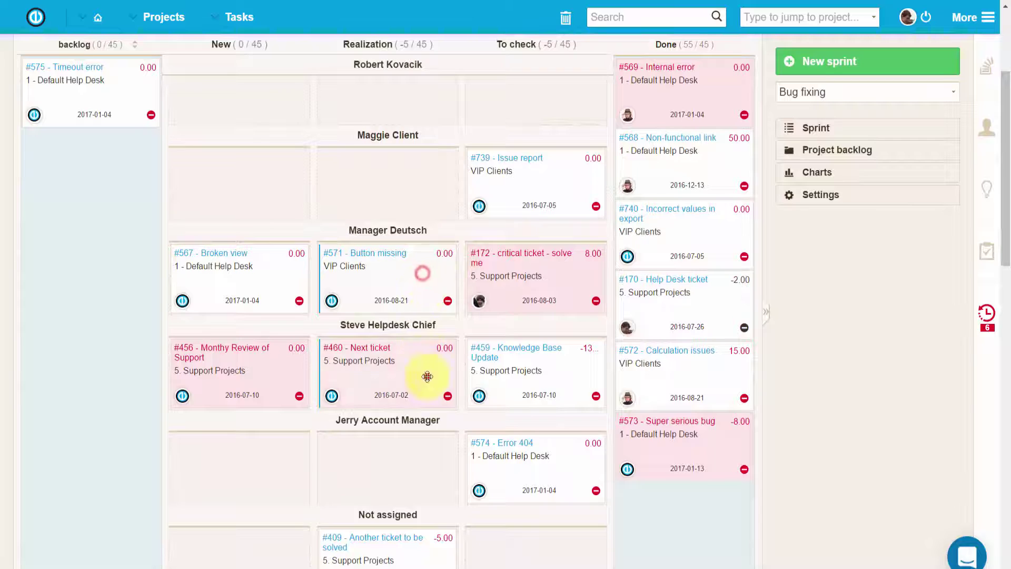
{"action": "left_click_drag", "start_coordinate": [429, 275], "coordinate": [215, 74]}
{"action": "scroll", "coordinate": [384, 210], "scroll_direction": "up", "scroll_amount": 3}
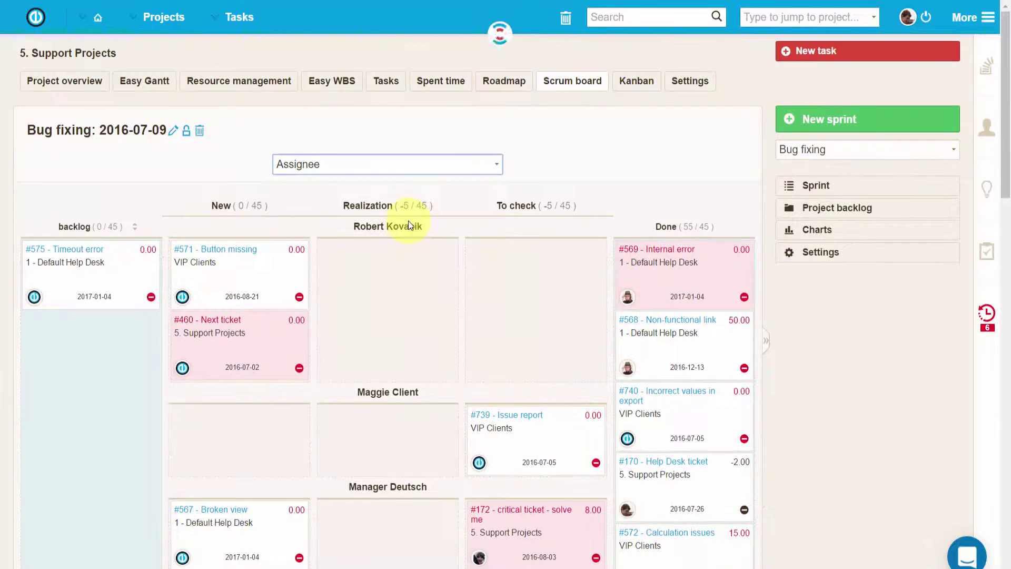
{"action": "right_click", "coordinate": [261, 272]}
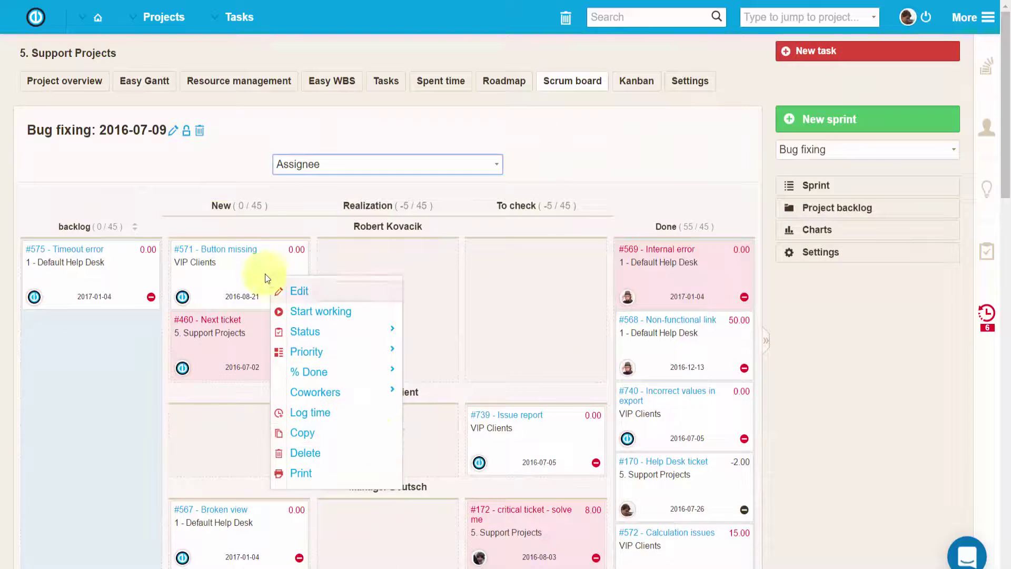
{"action": "left_click", "coordinate": [194, 164]}
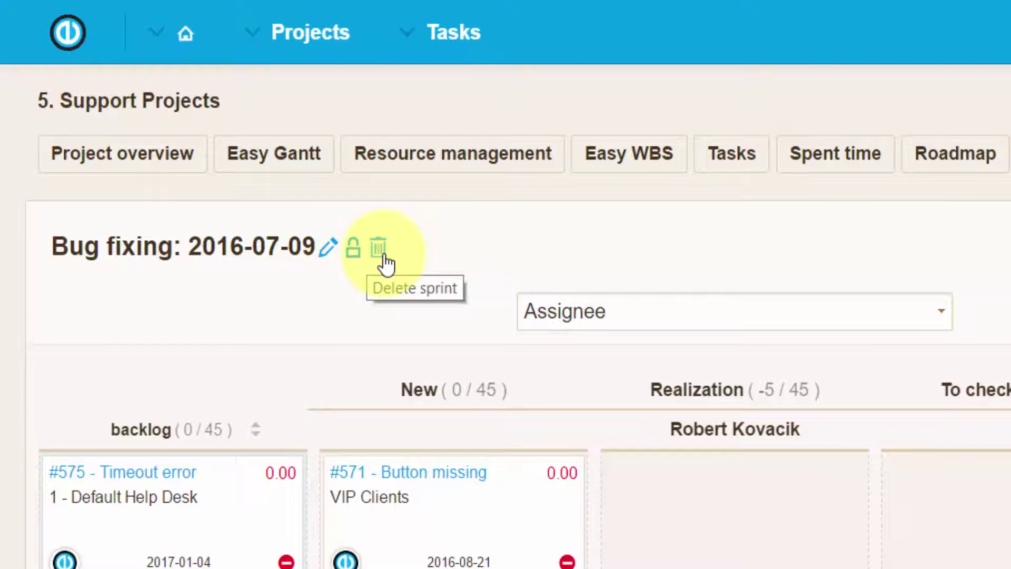
Select the Bug fixing sprint, abandon a new sprint, and open the Project backlog board.
{"action": "left_click", "coordinate": [701, 283]}
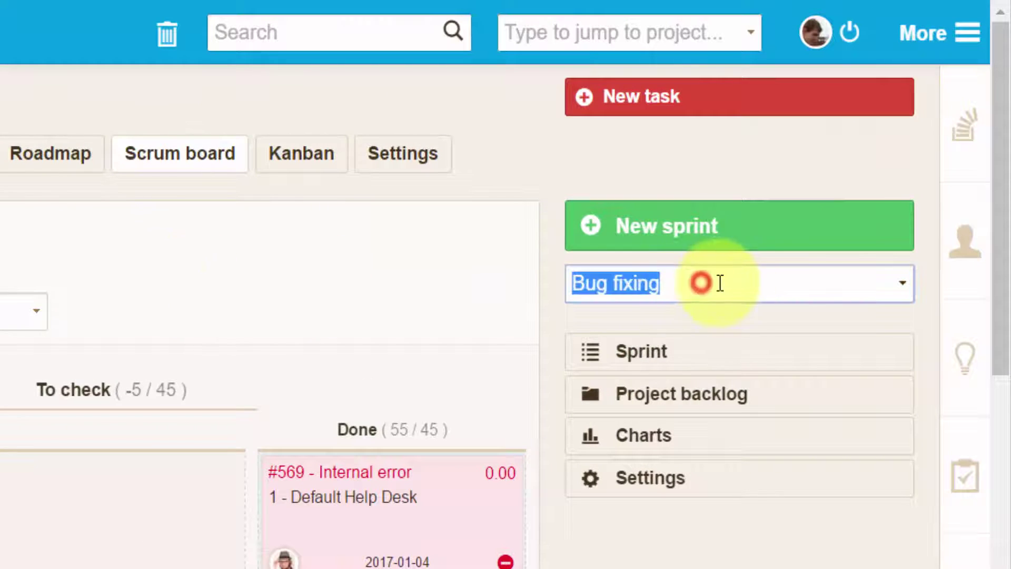
{"action": "left_click", "coordinate": [904, 283]}
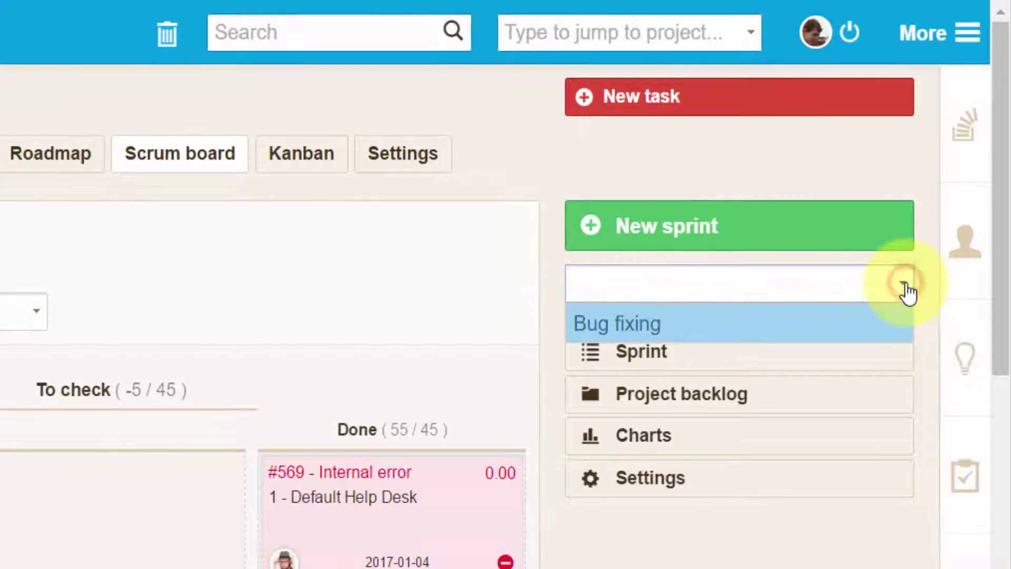
{"action": "left_click", "coordinate": [767, 254]}
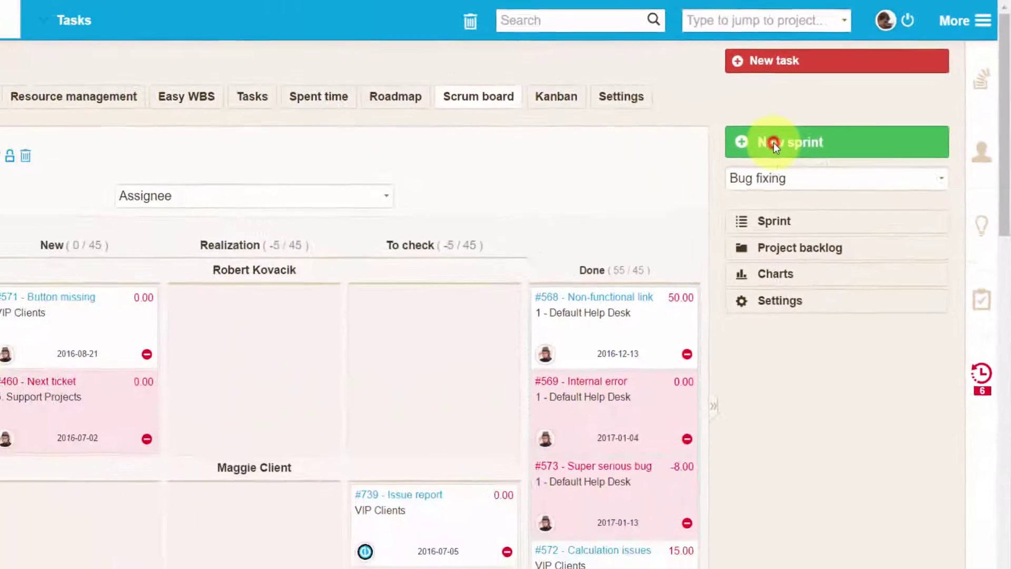
{"action": "left_click", "coordinate": [674, 232]}
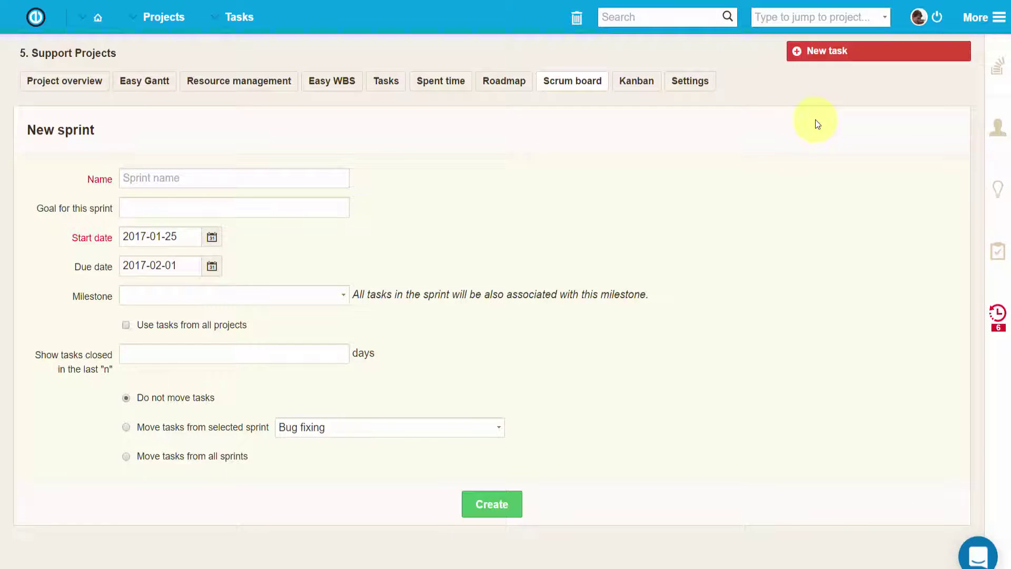
{"action": "key", "text": "alt+Left"}
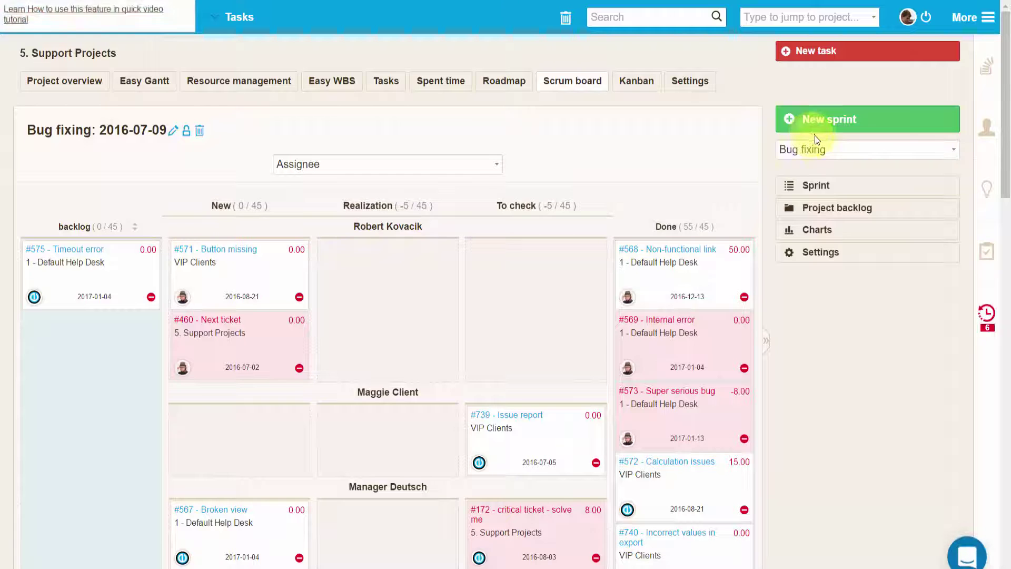
{"action": "left_click", "coordinate": [837, 210]}
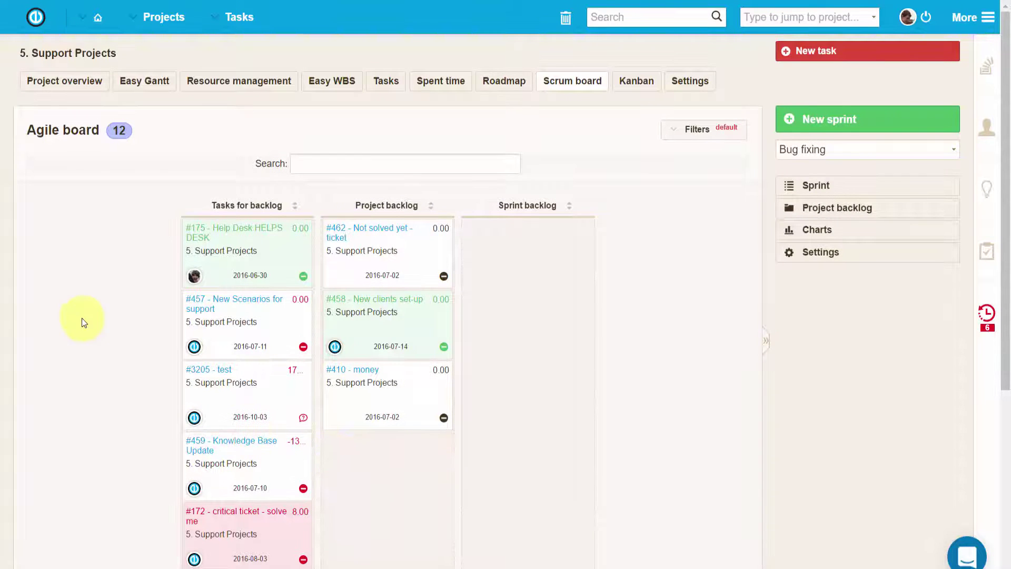
Open Charts to view the Bug fixing sprint's burndown chart.
{"action": "scroll", "coordinate": [129, 316], "scroll_direction": "down", "scroll_amount": 5}
{"action": "scroll", "coordinate": [142, 314], "scroll_direction": "up", "scroll_amount": 5}
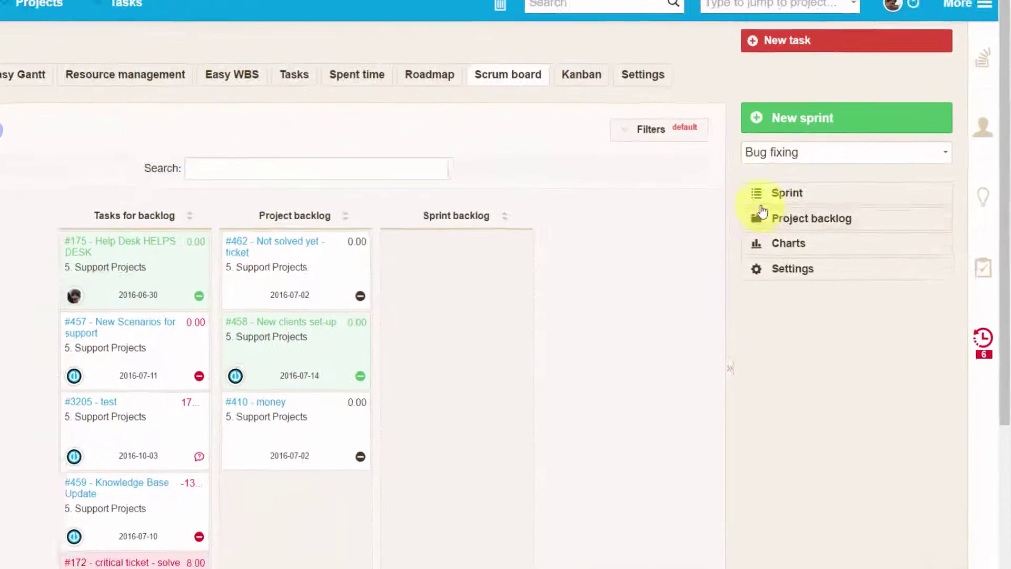
{"action": "left_click", "coordinate": [796, 243]}
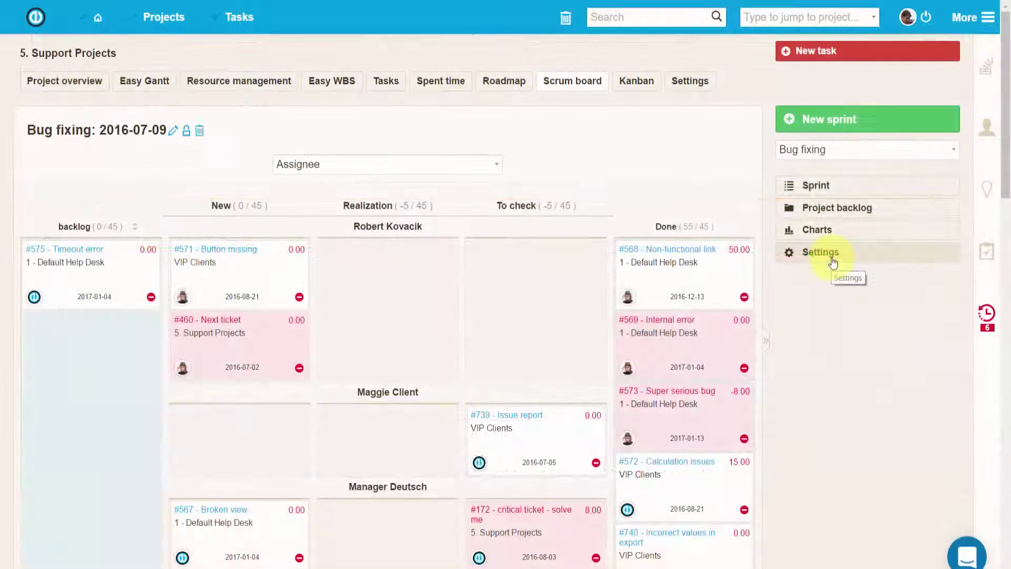
In Kanban settings, map New status to the New state and Realisation to the Realization state.
{"action": "left_click", "coordinate": [832, 253]}
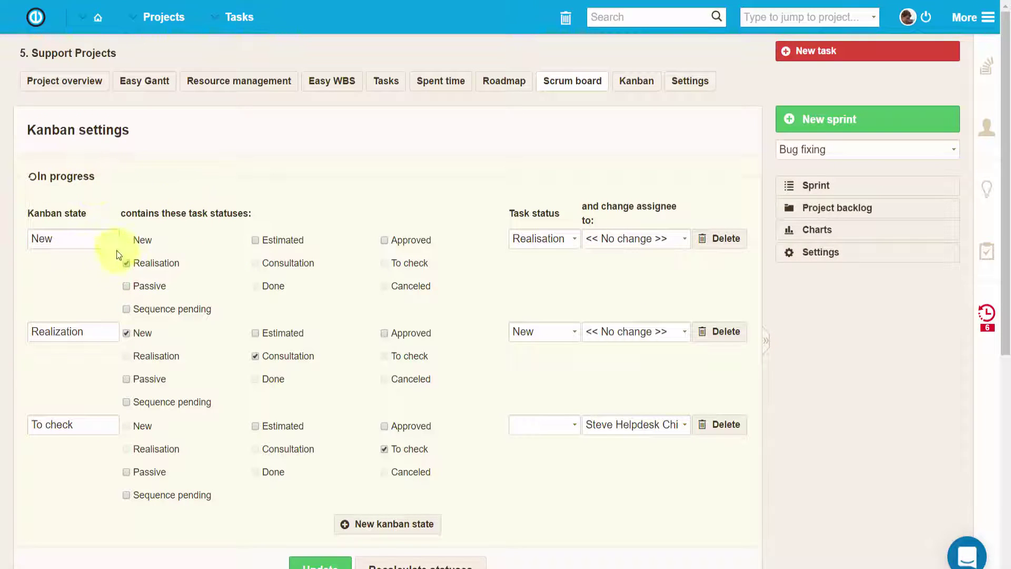
{"action": "left_click", "coordinate": [126, 263]}
{"action": "left_click", "coordinate": [128, 333]}
{"action": "left_click", "coordinate": [127, 353]}
Set the New state to change the assignee to << nobody >>.
{"action": "left_click", "coordinate": [684, 242]}
{"action": "scroll", "coordinate": [669, 316], "scroll_direction": "down", "scroll_amount": 1}
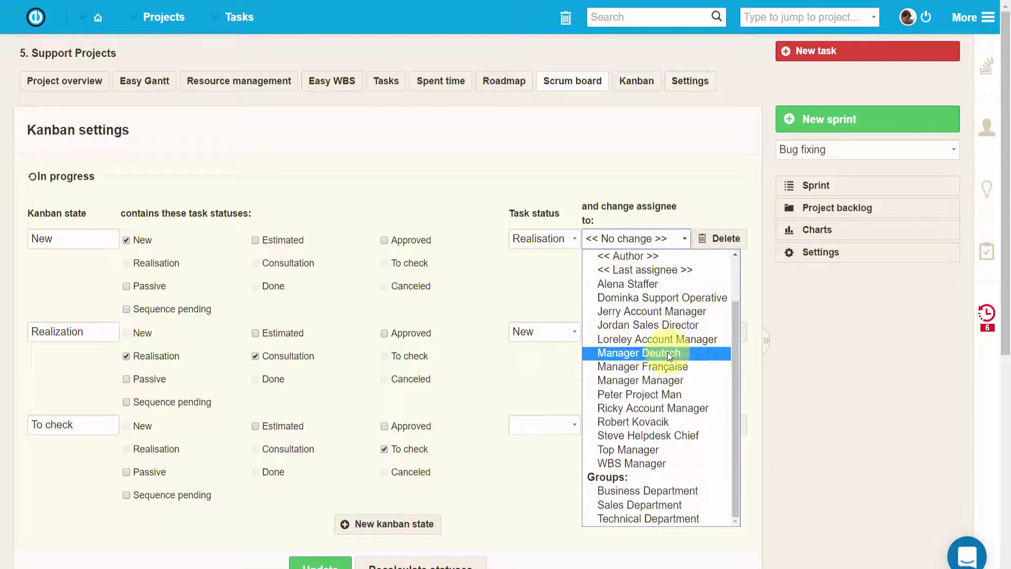
{"action": "scroll", "coordinate": [665, 345], "scroll_direction": "up", "scroll_amount": 1}
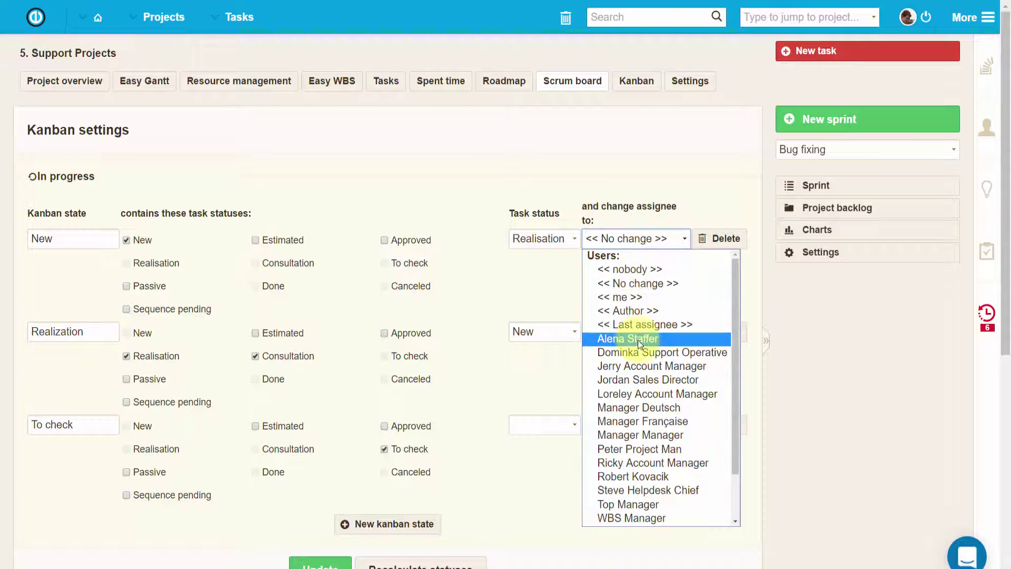
{"action": "left_click", "coordinate": [625, 270]}
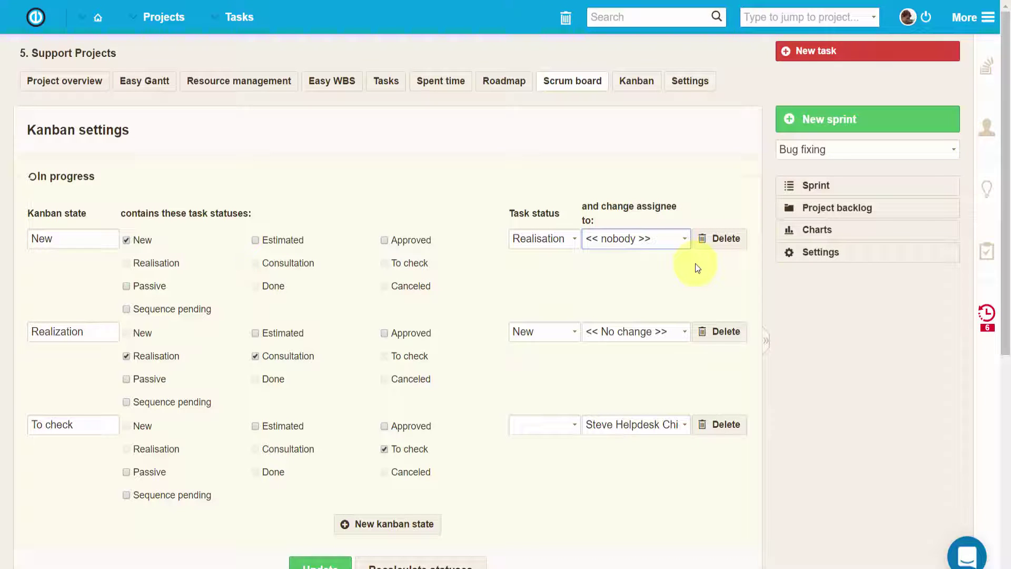
{"action": "scroll", "coordinate": [529, 301], "scroll_direction": "down", "scroll_amount": 3}
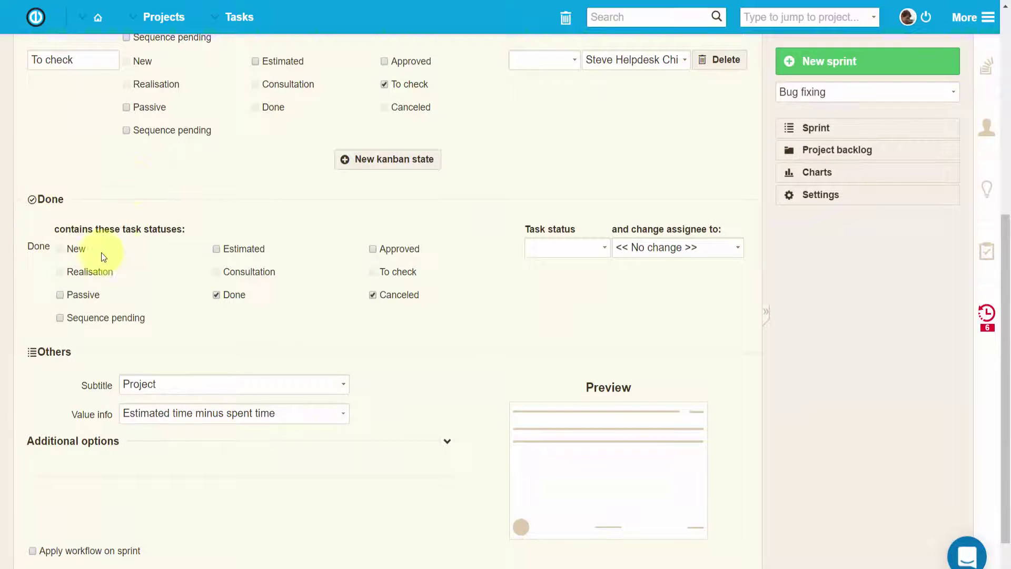
Under Additional options, set the card Date to Start date and the Icon to Tracker.
{"action": "scroll", "coordinate": [305, 333], "scroll_direction": "down", "scroll_amount": 2}
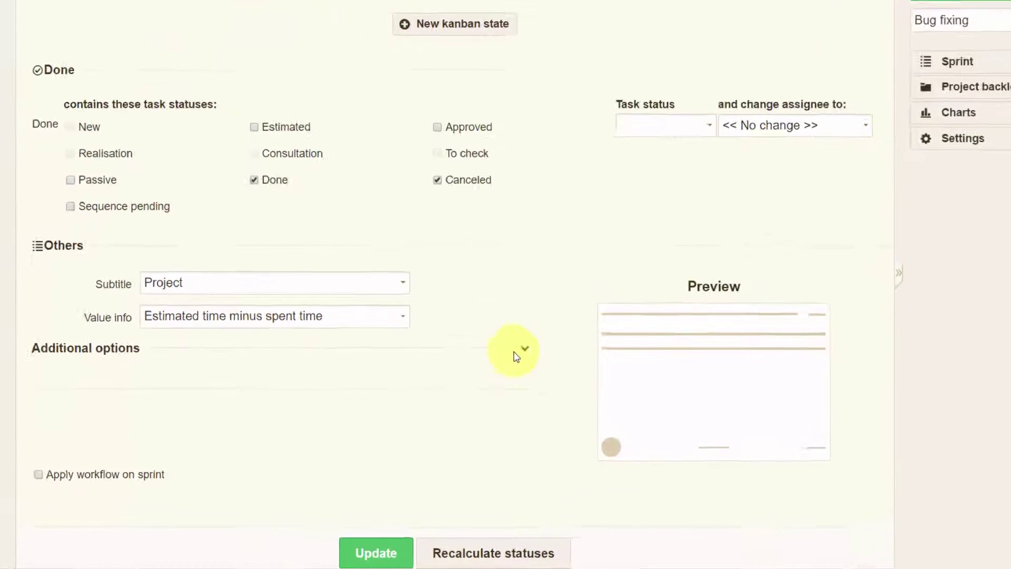
{"action": "left_click", "coordinate": [519, 350]}
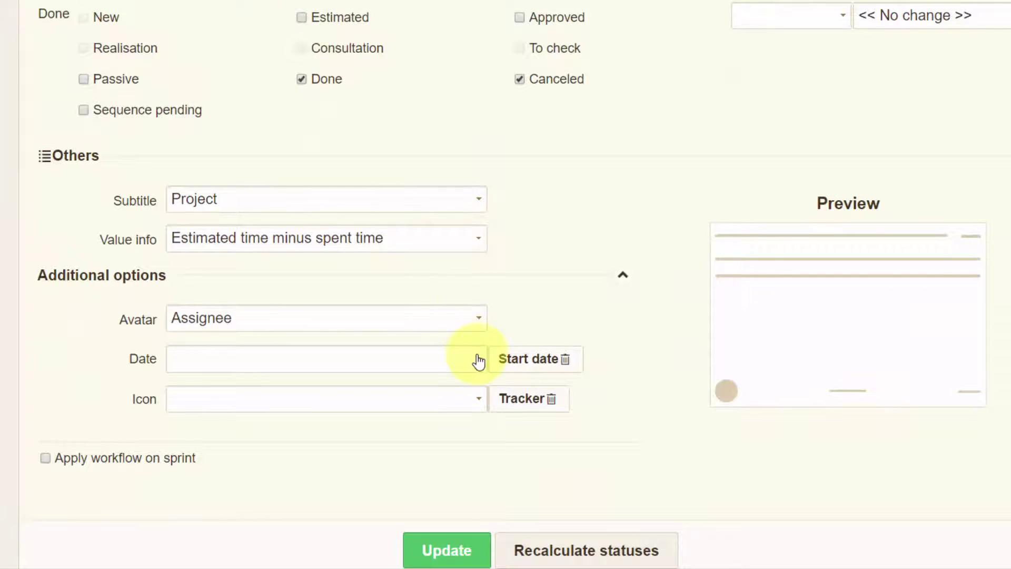
{"action": "left_click", "coordinate": [476, 357]}
{"action": "left_click", "coordinate": [296, 388]}
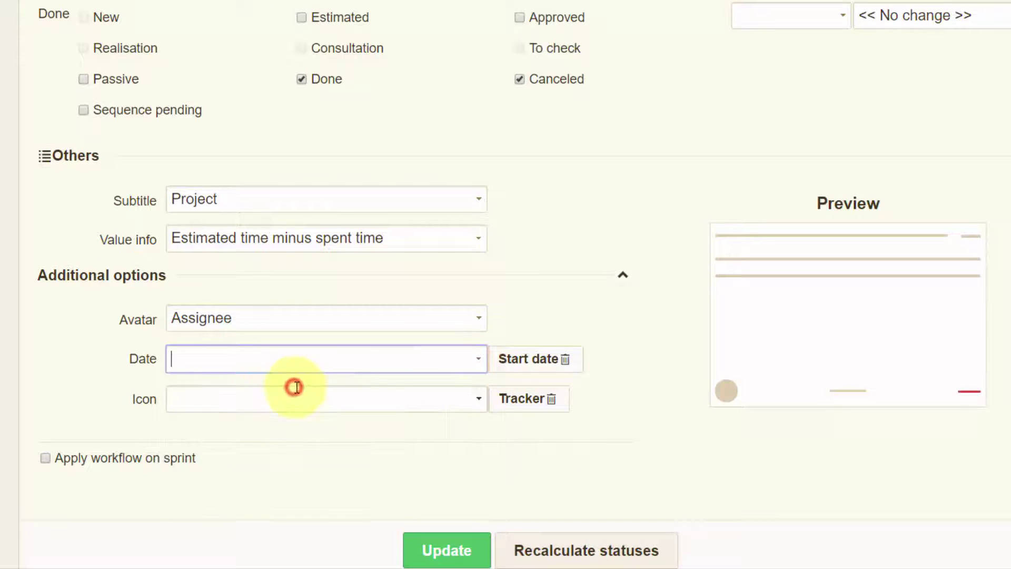
{"action": "left_click", "coordinate": [478, 400]}
{"action": "left_click", "coordinate": [420, 423]}
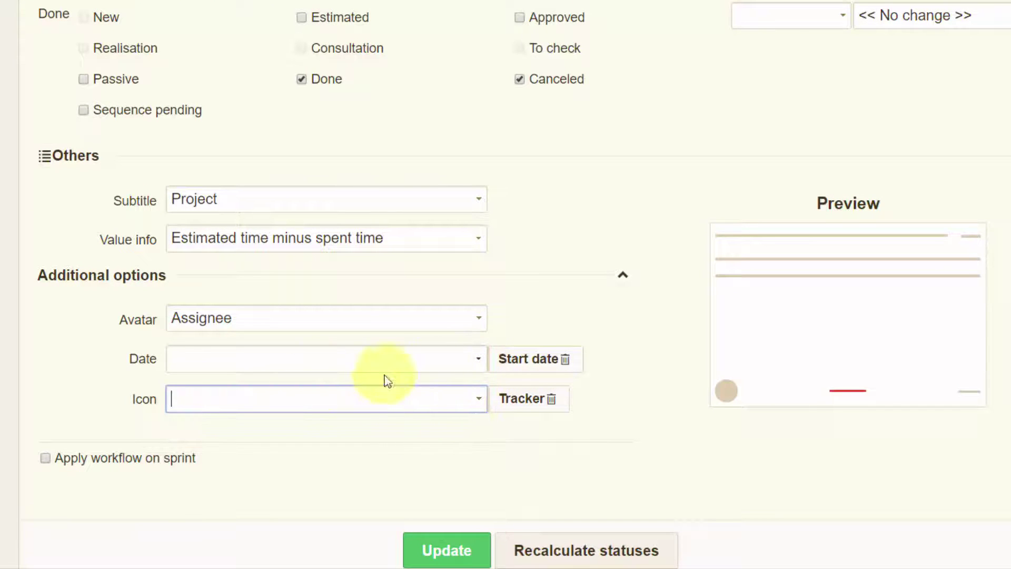